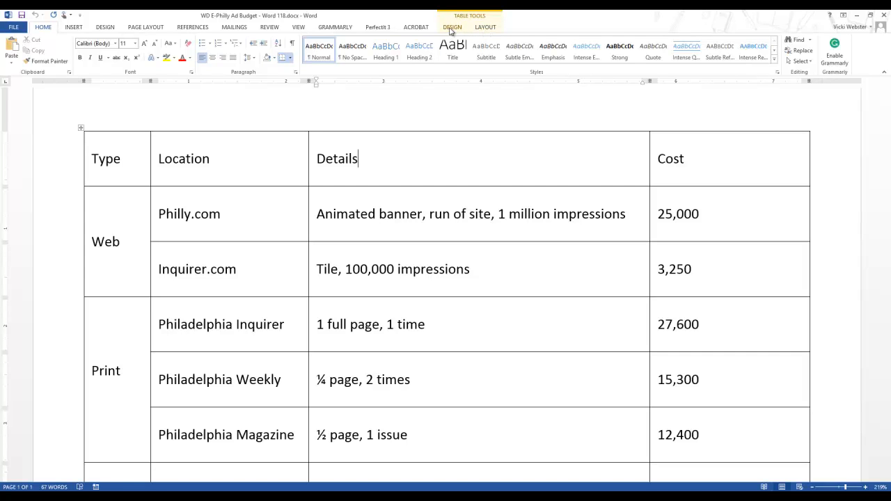
Apply the Grid Table 2 - Accent 6 style to the ad budget table and review it down to the totals rows
{"action": "left_click", "coordinate": [450, 28]}
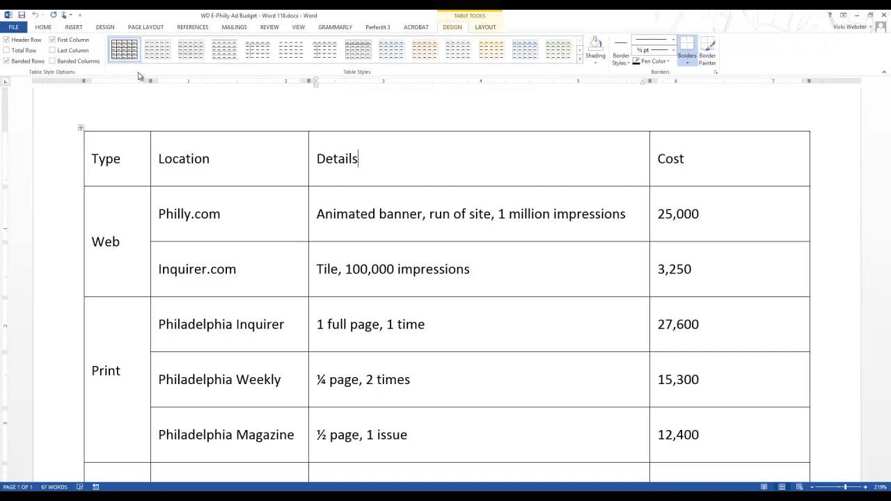
{"action": "left_click", "coordinate": [579, 63]}
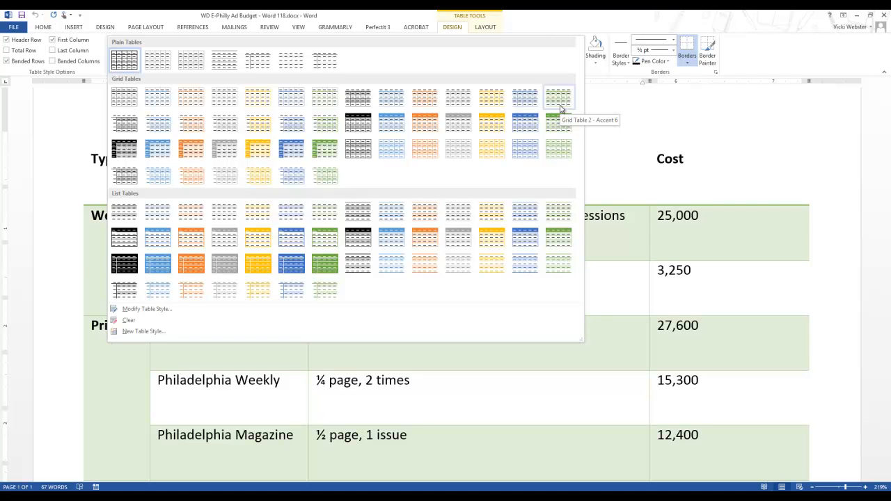
{"action": "left_click", "coordinate": [559, 105]}
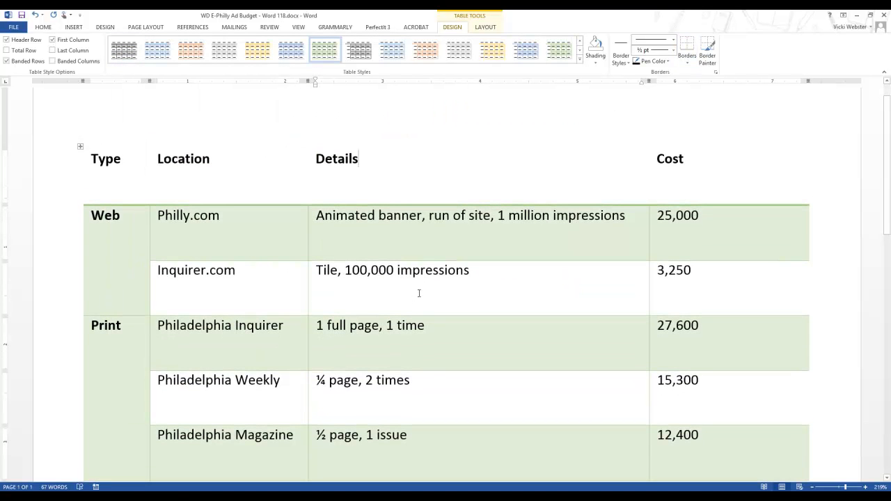
{"action": "scroll", "coordinate": [419, 293], "scroll_direction": "down", "scroll_amount": 4}
{"action": "scroll", "coordinate": [419, 293], "scroll_direction": "up", "scroll_amount": 1}
{"action": "scroll", "coordinate": [419, 293], "scroll_direction": "up", "scroll_amount": 4}
{"action": "left_click", "coordinate": [170, 270]}
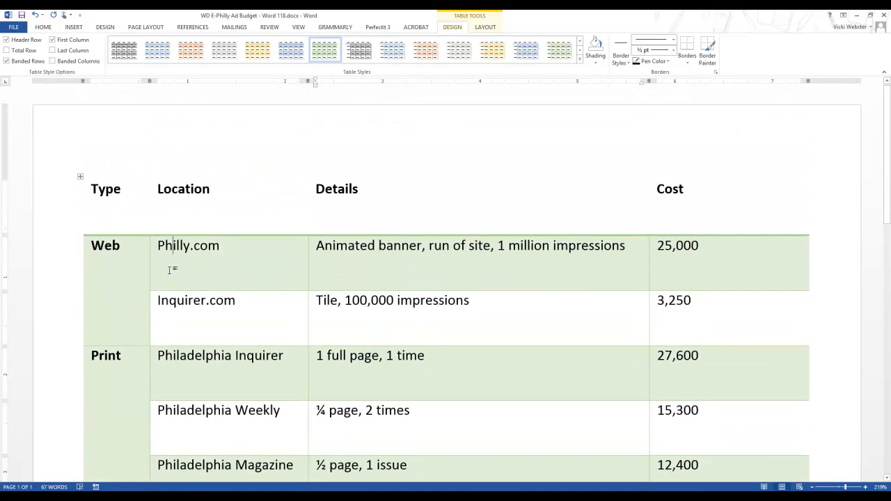
{"action": "scroll", "coordinate": [105, 255], "scroll_direction": "down", "scroll_amount": 3}
{"action": "scroll", "coordinate": [99, 248], "scroll_direction": "up", "scroll_amount": 2}
{"action": "scroll", "coordinate": [99, 247], "scroll_direction": "down", "scroll_amount": 5}
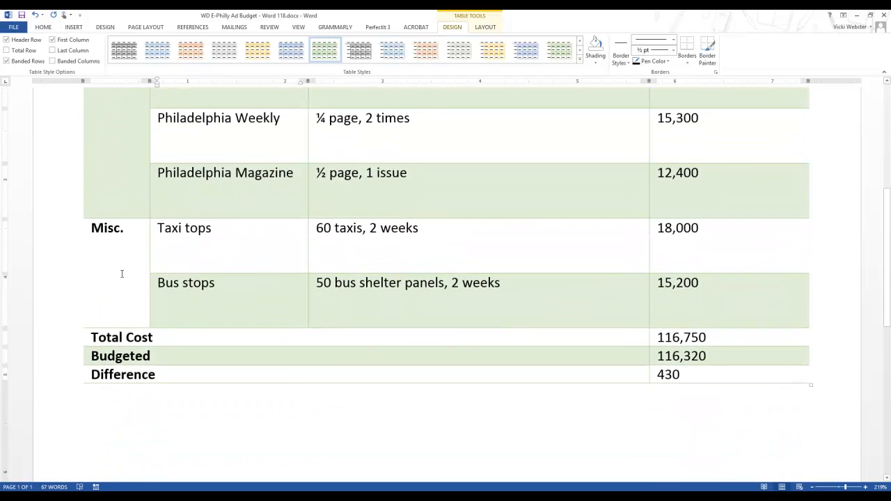
{"action": "scroll", "coordinate": [122, 273], "scroll_direction": "up", "scroll_amount": 5}
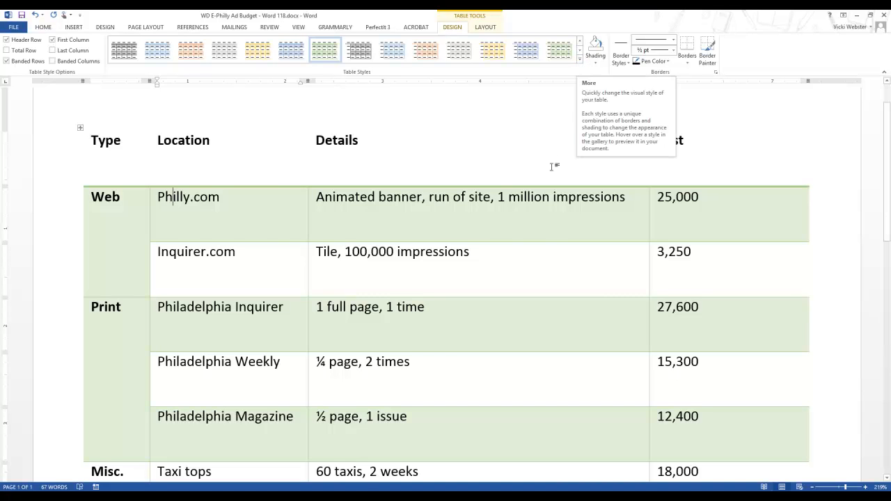
Change the table style to List Table 3 - Accent 6 and review the whole table
{"action": "left_click", "coordinate": [579, 60]}
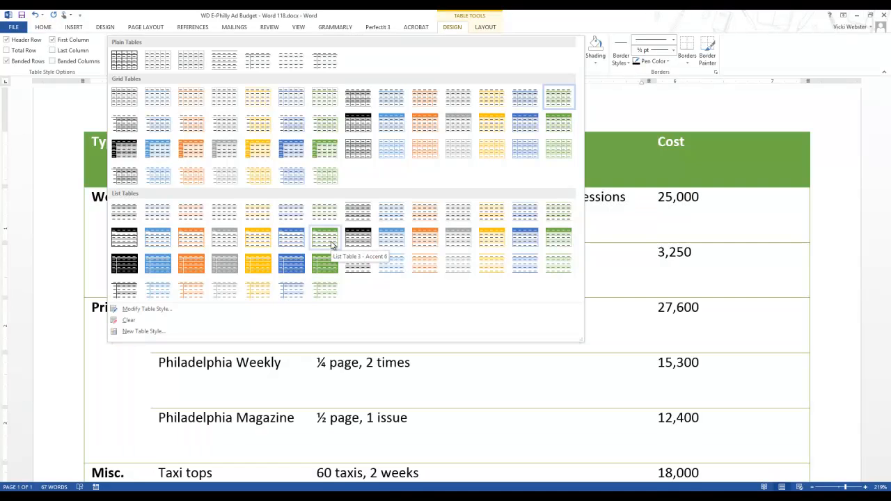
{"action": "left_click", "coordinate": [324, 239]}
{"action": "left_click", "coordinate": [406, 307]}
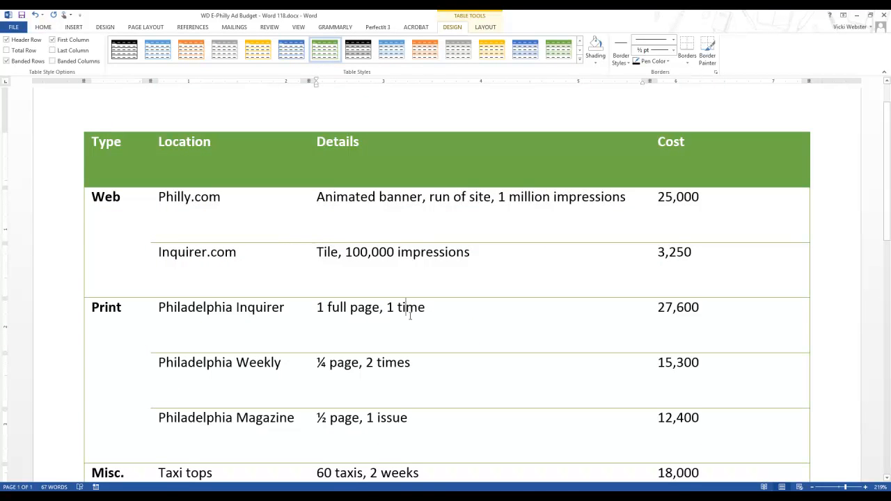
{"action": "scroll", "coordinate": [407, 308], "scroll_direction": "down", "scroll_amount": 1}
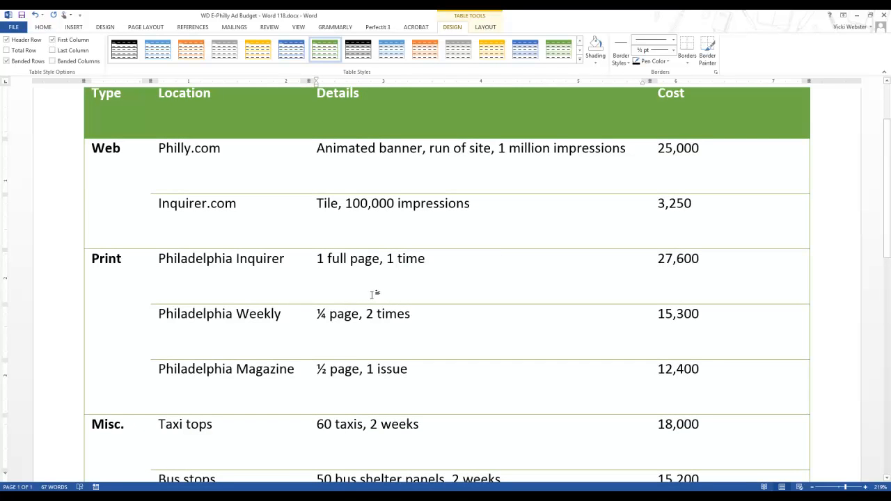
{"action": "scroll", "coordinate": [372, 293], "scroll_direction": "down", "scroll_amount": 5}
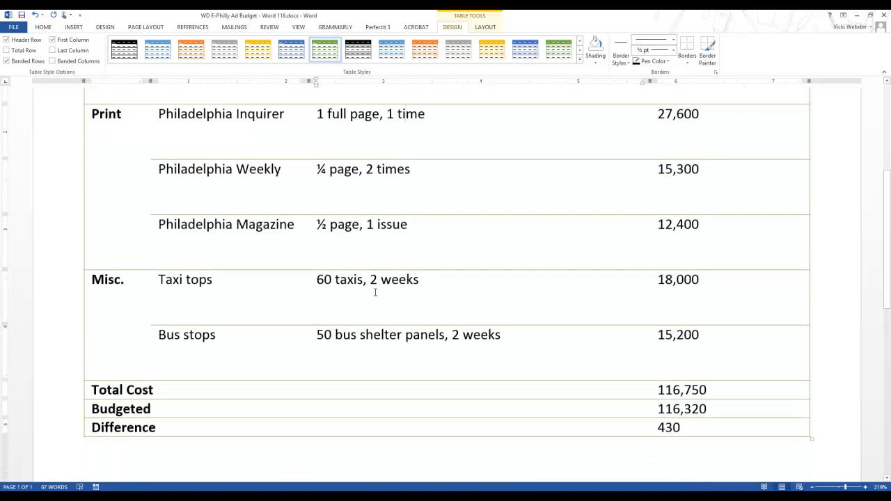
{"action": "scroll", "coordinate": [382, 286], "scroll_direction": "up", "scroll_amount": 4}
{"action": "scroll", "coordinate": [382, 285], "scroll_direction": "up", "scroll_amount": 3}
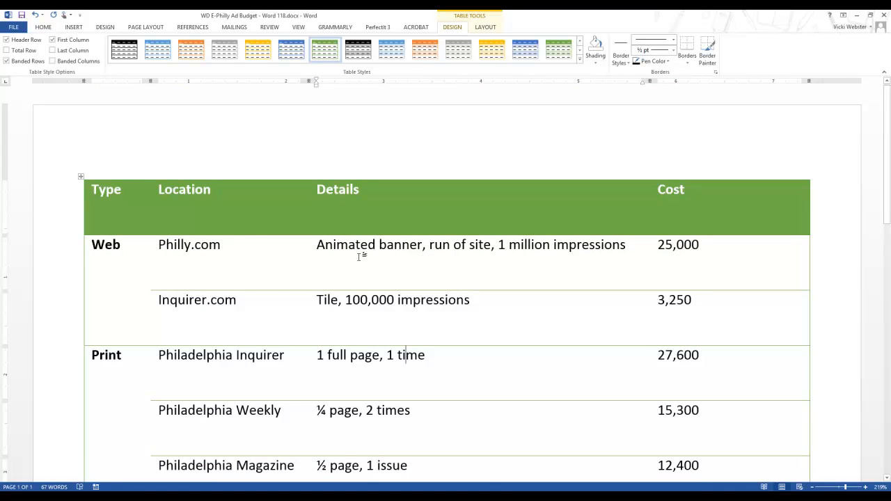
{"action": "scroll", "coordinate": [359, 256], "scroll_direction": "down", "scroll_amount": 2}
{"action": "scroll", "coordinate": [357, 256], "scroll_direction": "up", "scroll_amount": 1}
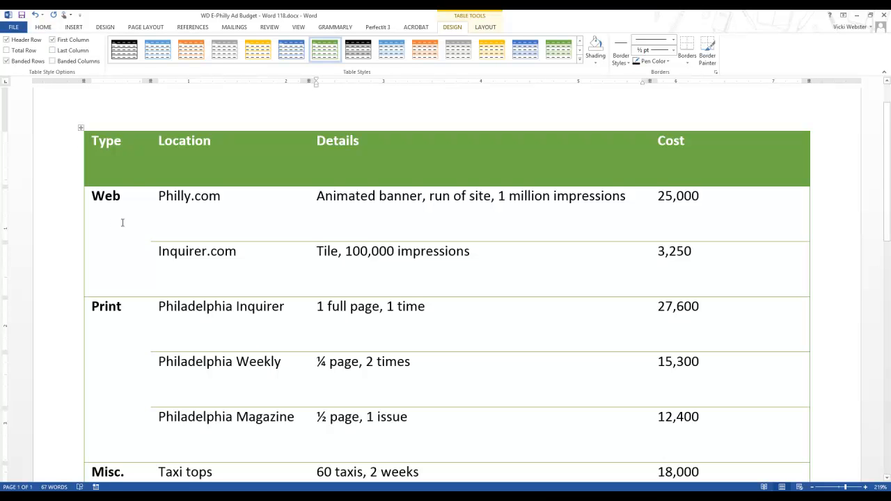
Turn off the special First Column formatting for the table
{"action": "scroll", "coordinate": [129, 328], "scroll_direction": "down", "scroll_amount": 3}
{"action": "scroll", "coordinate": [129, 327], "scroll_direction": "up", "scroll_amount": 1}
{"action": "scroll", "coordinate": [129, 330], "scroll_direction": "down", "scroll_amount": 4}
{"action": "scroll", "coordinate": [130, 333], "scroll_direction": "up", "scroll_amount": 6}
{"action": "left_click", "coordinate": [51, 40]}
{"action": "left_click", "coordinate": [51, 41]}
{"action": "left_click", "coordinate": [52, 41]}
{"action": "left_click", "coordinate": [51, 41]}
{"action": "left_click", "coordinate": [52, 40]}
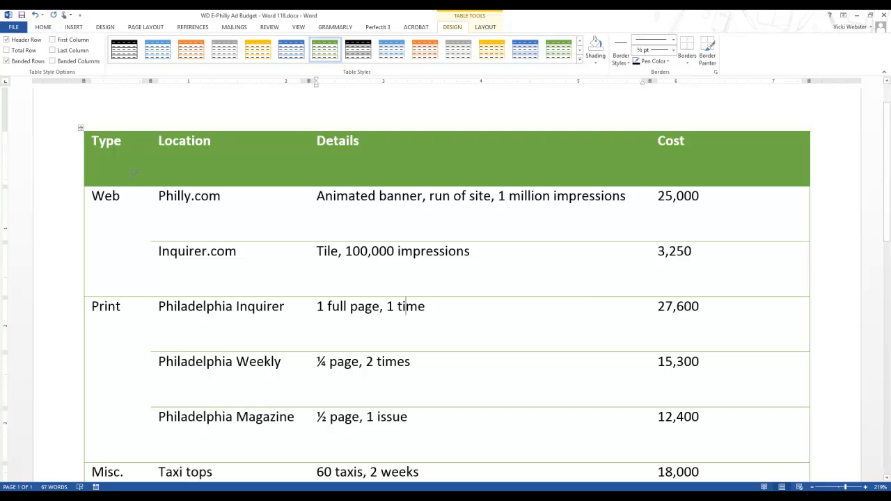
Try the table with Banded Rows formatting switched off and back on
{"action": "scroll", "coordinate": [135, 181], "scroll_direction": "down", "scroll_amount": 1}
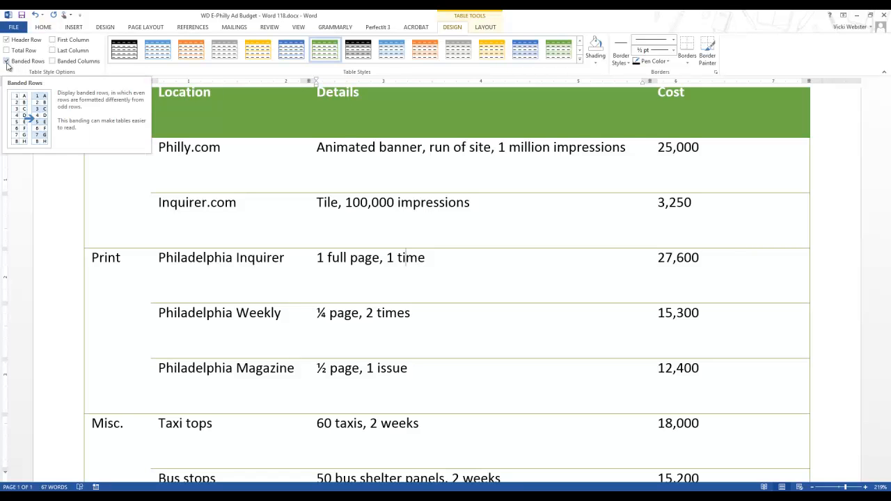
{"action": "left_click", "coordinate": [7, 61]}
{"action": "left_click", "coordinate": [7, 61]}
{"action": "left_click", "coordinate": [7, 62]}
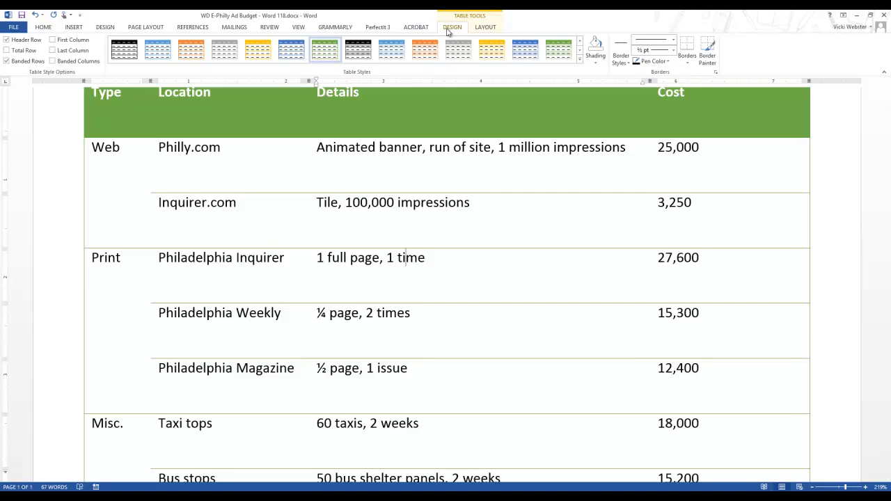
Change the document's theme colors to the Marquee color set
{"action": "left_click", "coordinate": [107, 31]}
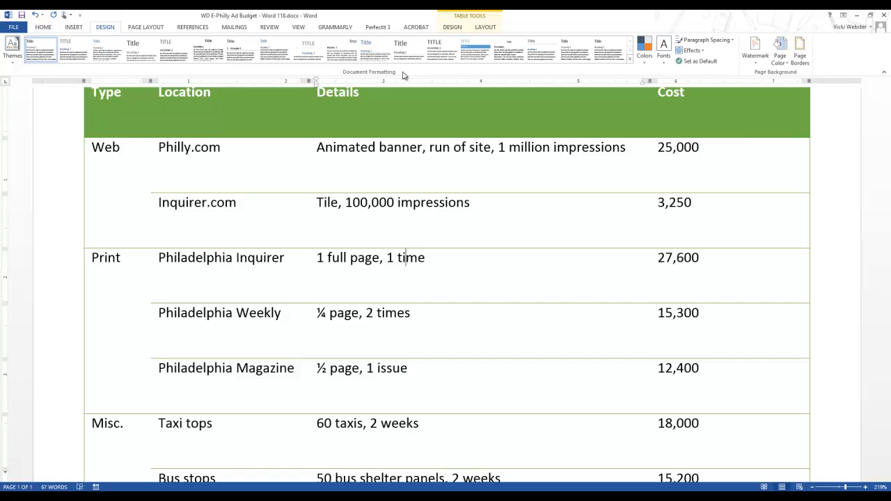
{"action": "left_click", "coordinate": [645, 65]}
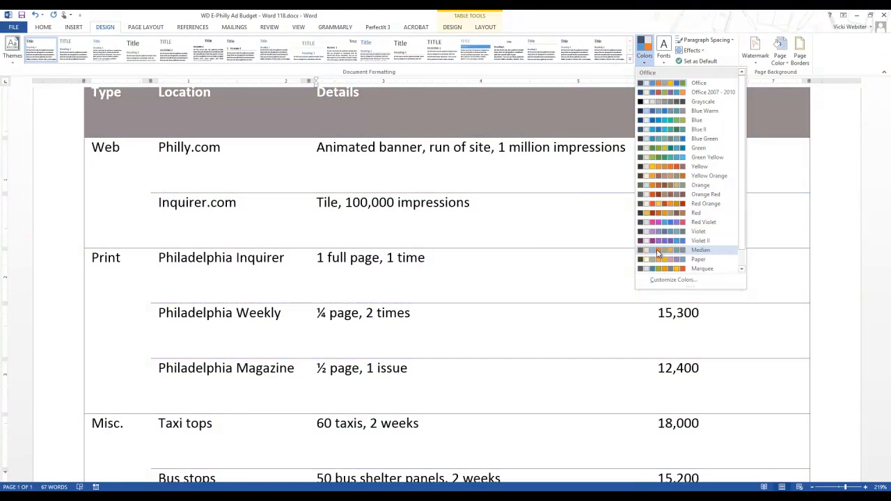
{"action": "scroll", "coordinate": [660, 259], "scroll_direction": "down", "scroll_amount": 1}
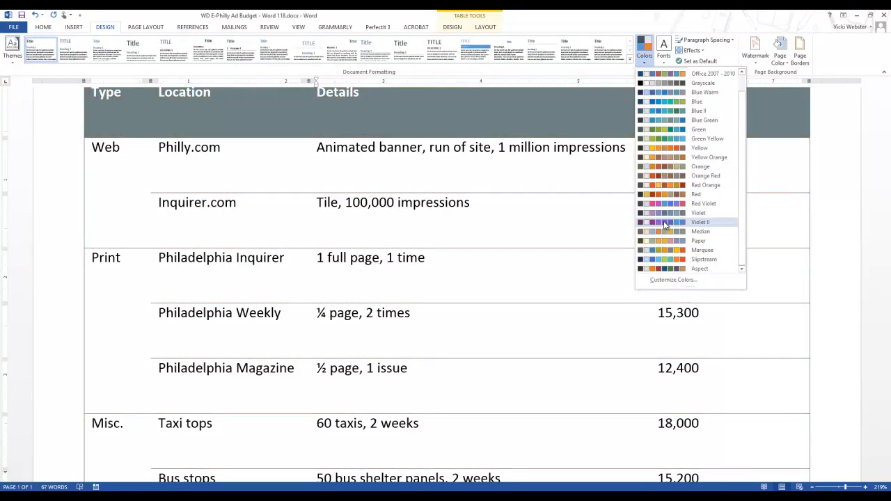
{"action": "left_click", "coordinate": [663, 251]}
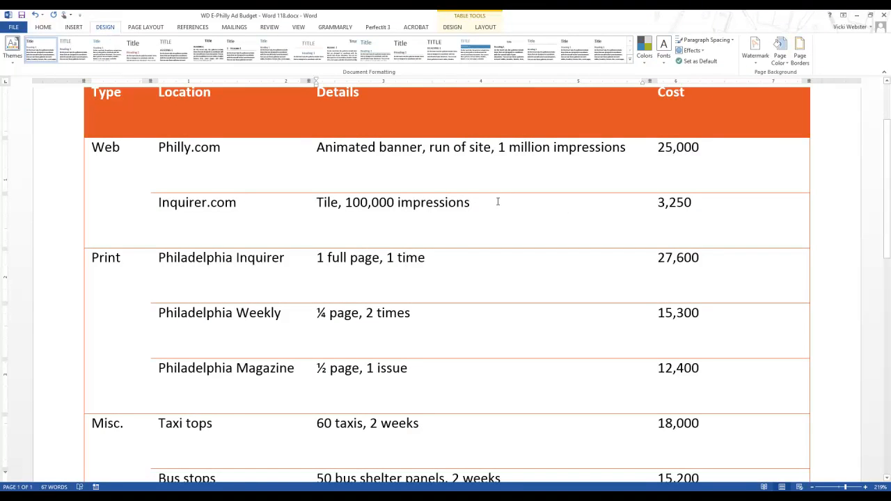
Apply the List Table 3 style variant with the gray header row to the table and review it
{"action": "left_click", "coordinate": [453, 27]}
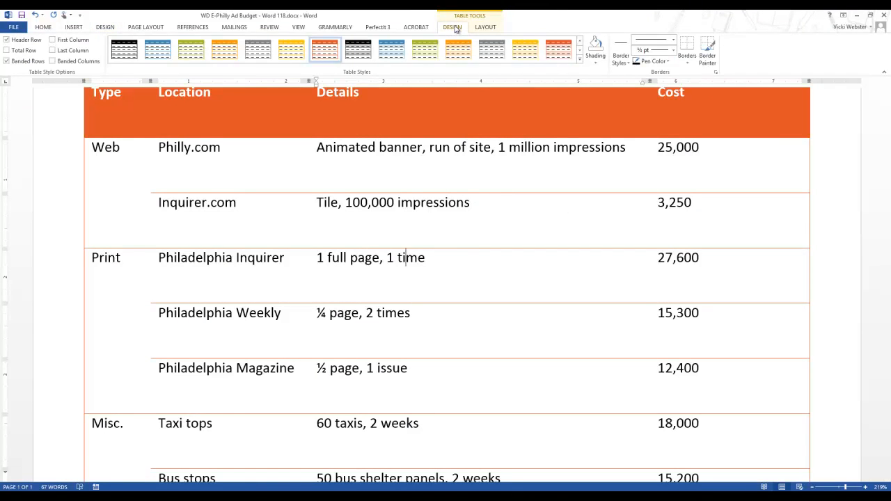
{"action": "left_click", "coordinate": [580, 61]}
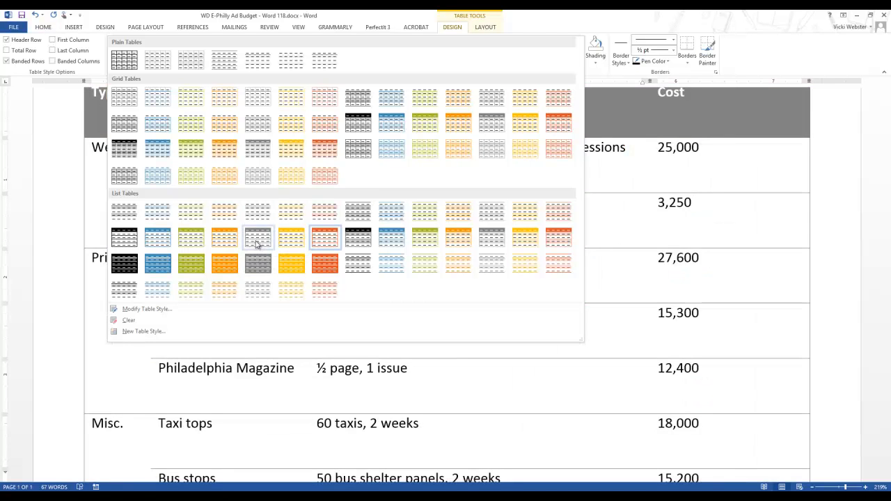
{"action": "left_click", "coordinate": [257, 243]}
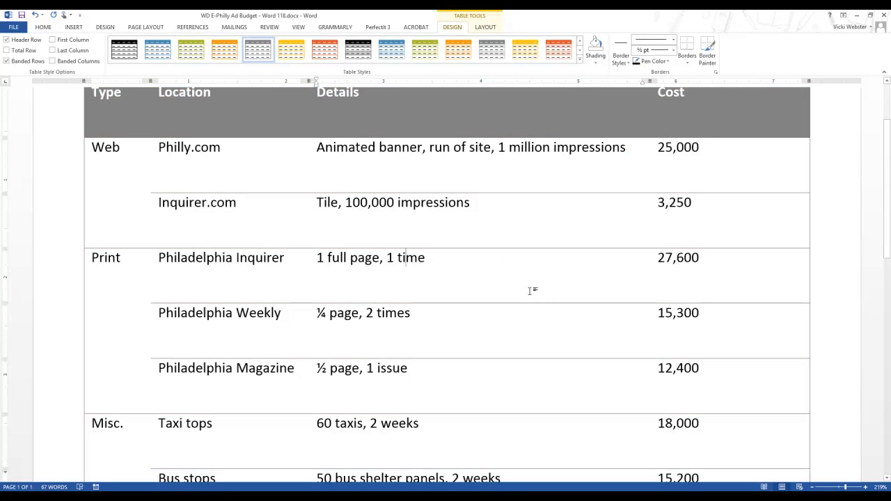
{"action": "scroll", "coordinate": [529, 289], "scroll_direction": "down", "scroll_amount": 2}
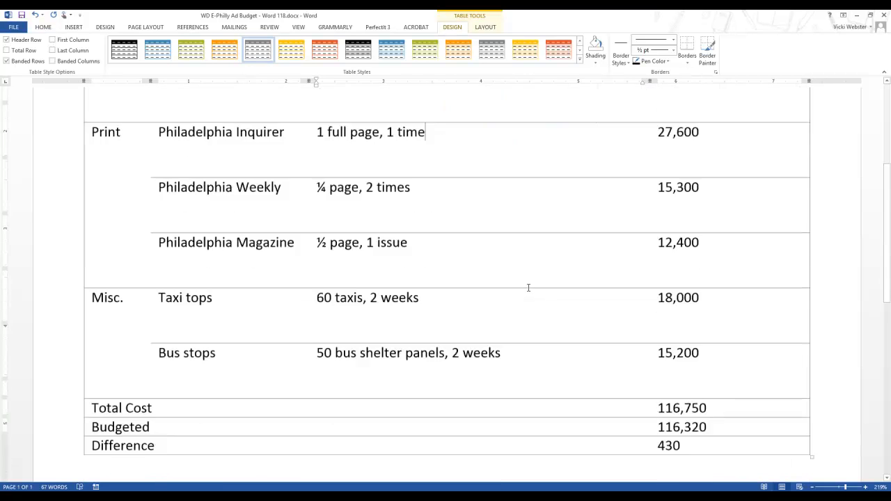
{"action": "scroll", "coordinate": [526, 287], "scroll_direction": "up", "scroll_amount": 4}
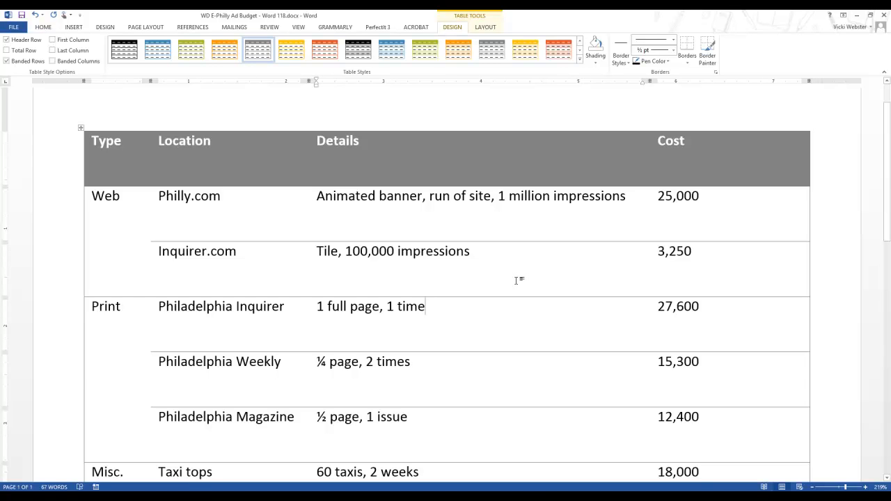
Align the text of the entire table to Align Center Left, vertically centered in its cells
{"action": "left_click", "coordinate": [485, 27]}
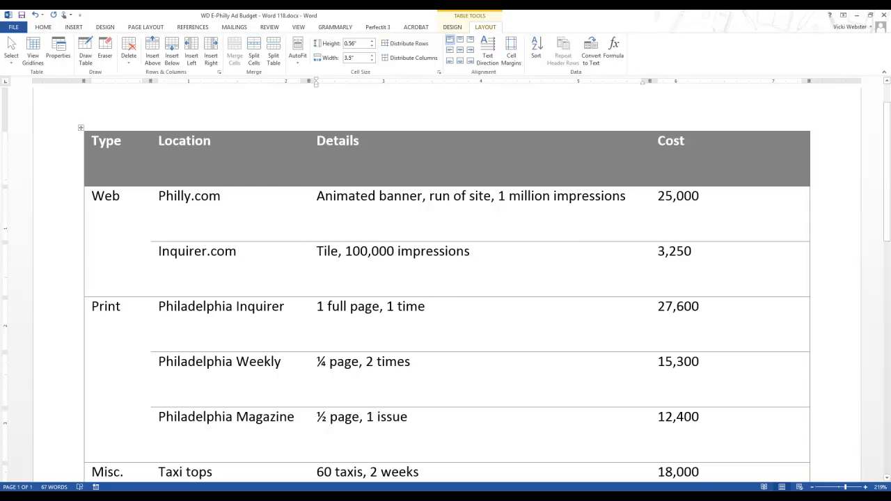
{"action": "left_click", "coordinate": [81, 129]}
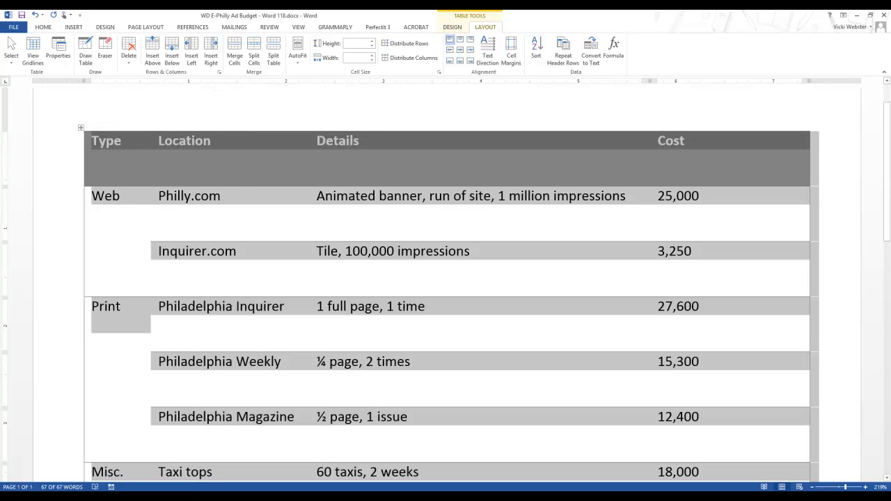
{"action": "left_click", "coordinate": [178, 218]}
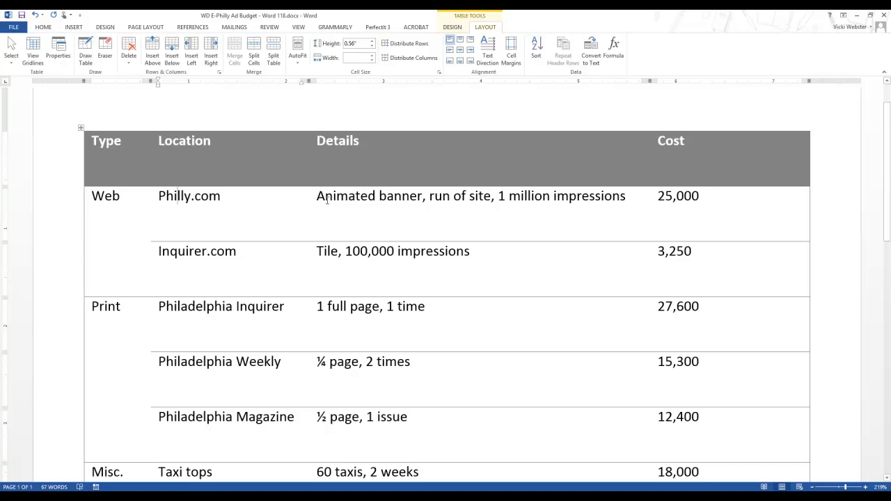
{"action": "left_click", "coordinate": [80, 127]}
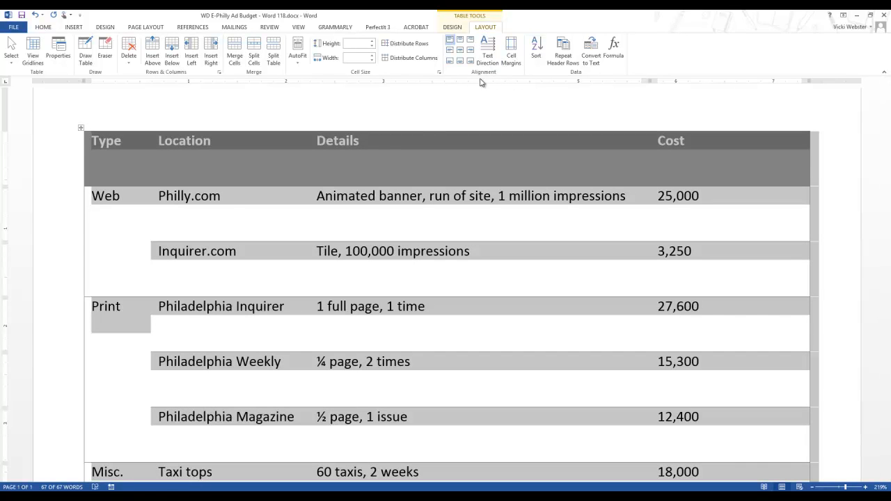
{"action": "left_click", "coordinate": [449, 52]}
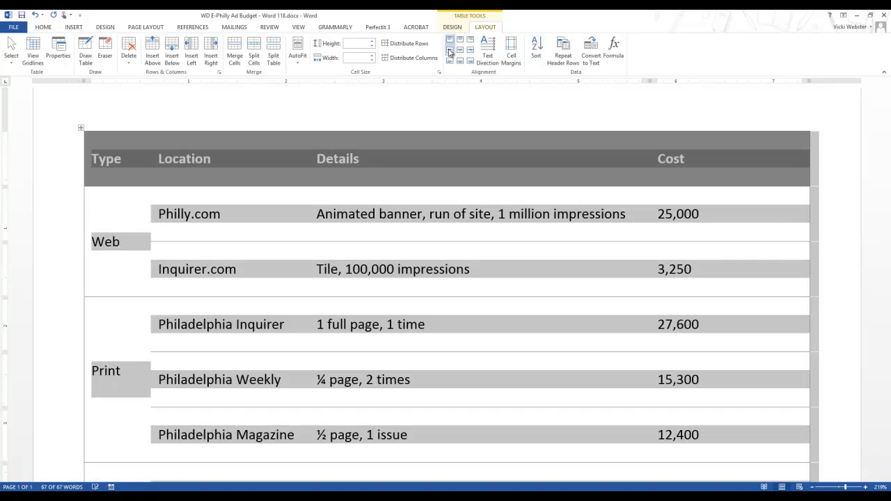
{"action": "left_click", "coordinate": [397, 246]}
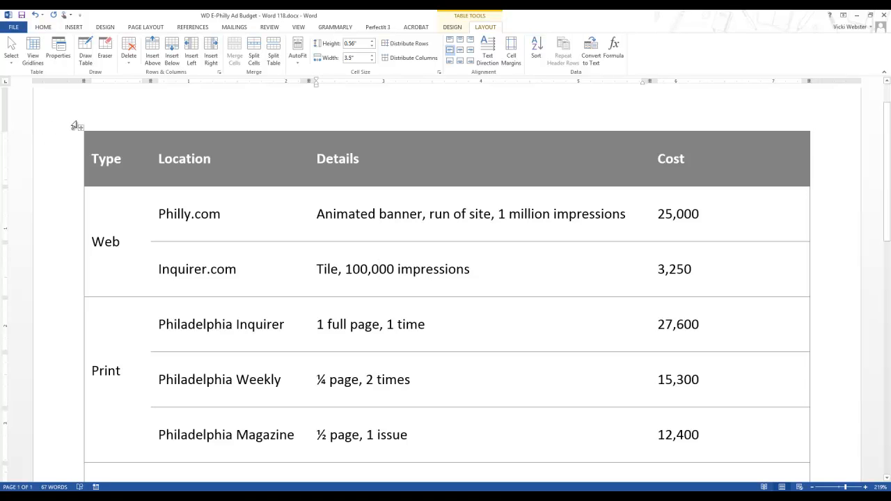
Center the text of the Type column both horizontally and vertically within its cells
{"action": "left_click", "coordinate": [109, 128]}
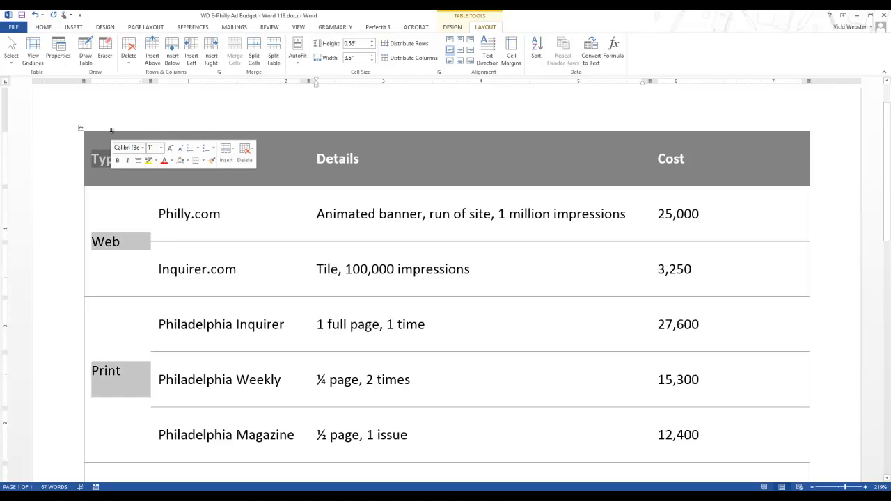
{"action": "left_click", "coordinate": [220, 218]}
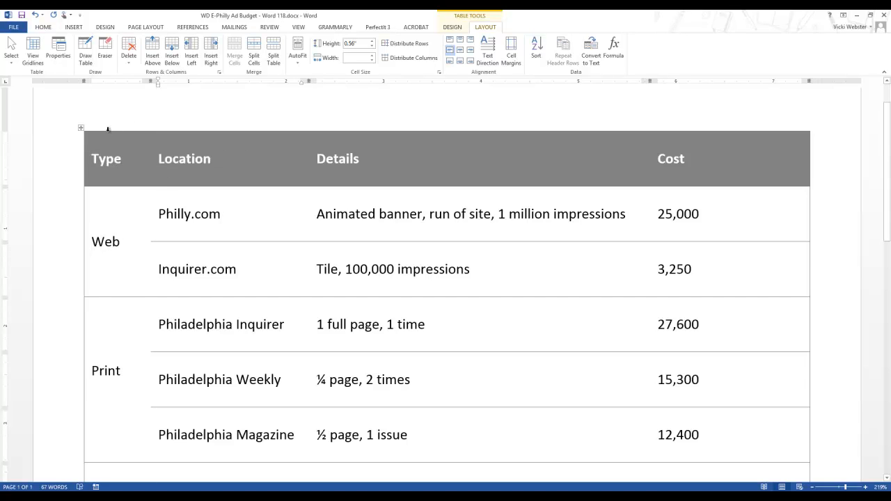
{"action": "left_click", "coordinate": [107, 128]}
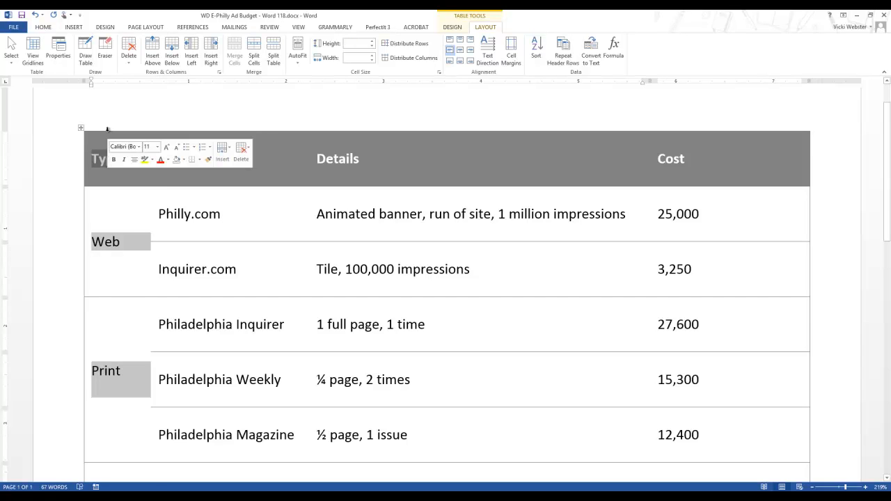
{"action": "left_click", "coordinate": [461, 51]}
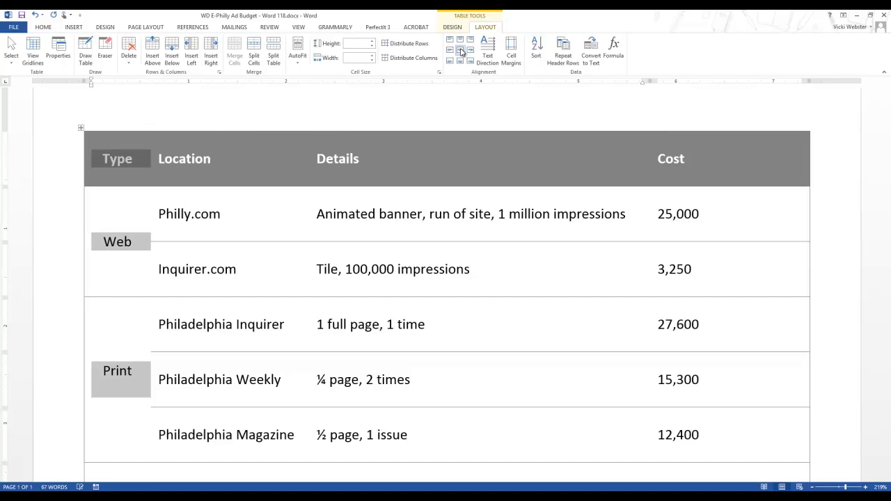
{"action": "left_click", "coordinate": [482, 270]}
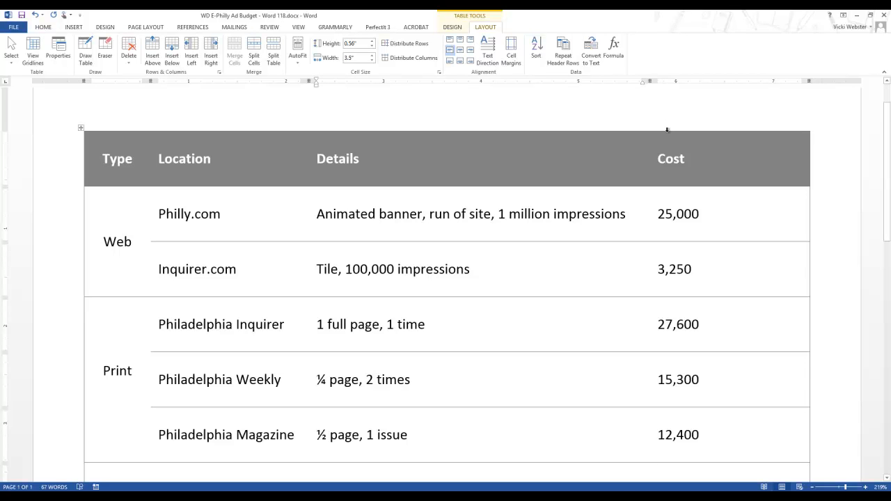
Align the text of the entire Cost column to Align Center Right, vertically centered in its cells
{"action": "left_click", "coordinate": [667, 129]}
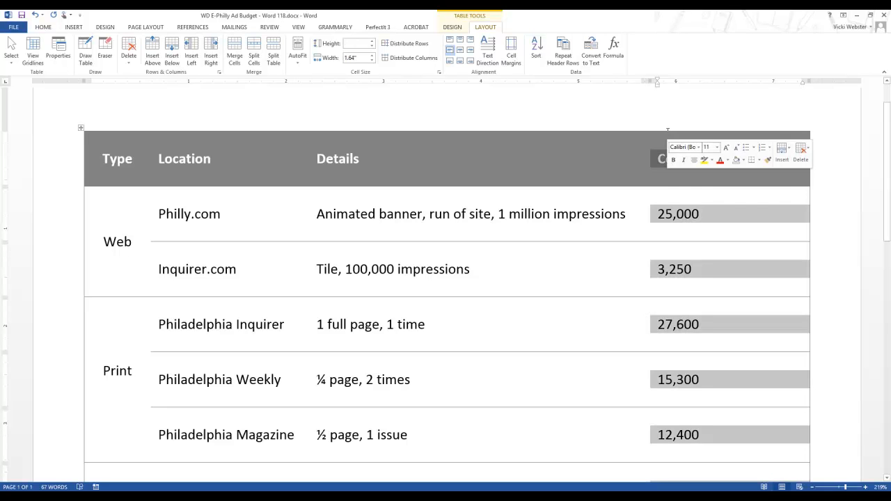
{"action": "left_click", "coordinate": [473, 53]}
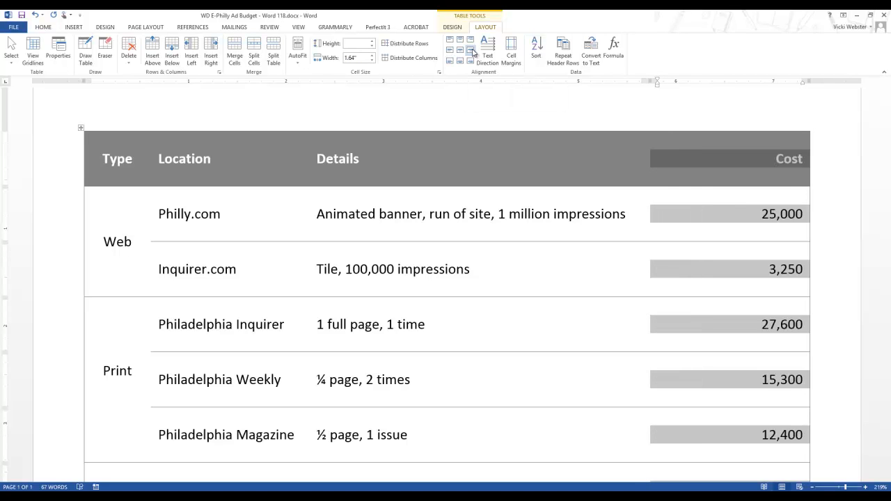
{"action": "left_click", "coordinate": [515, 254]}
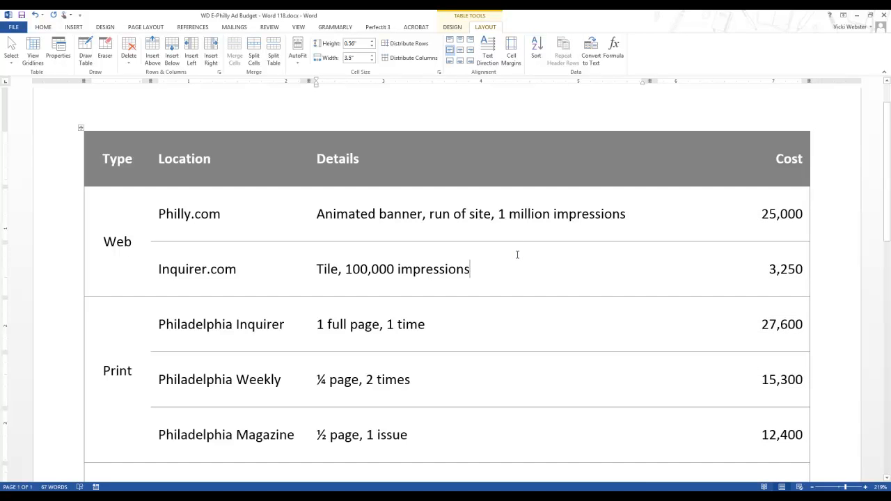
{"action": "scroll", "coordinate": [506, 258], "scroll_direction": "down", "scroll_amount": 1}
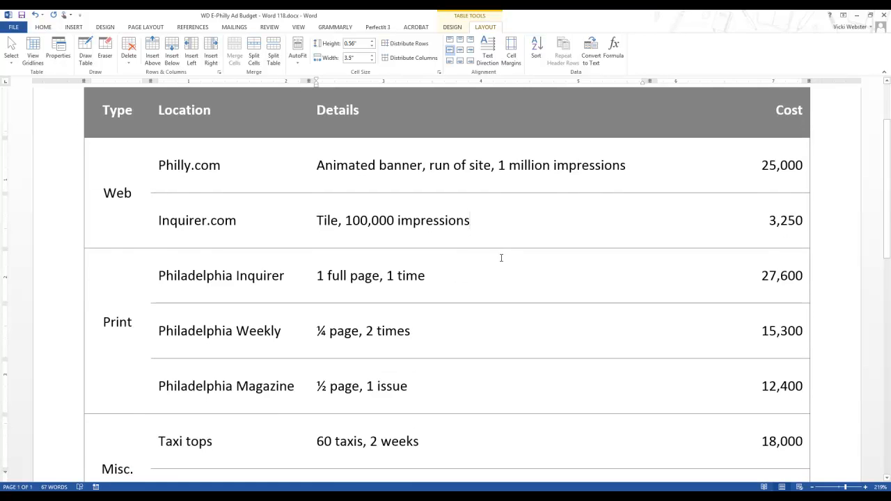
{"action": "scroll", "coordinate": [501, 257], "scroll_direction": "up", "scroll_amount": 1}
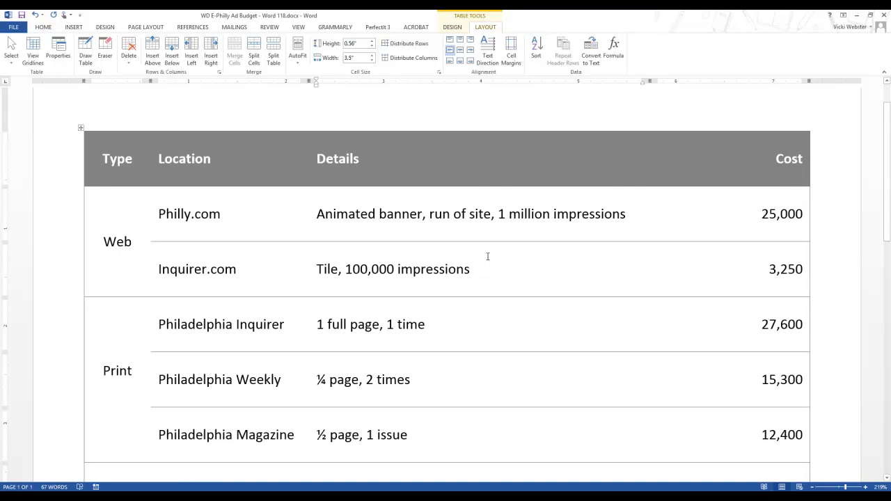
Make the Total Cost, Budgeted and Difference labels bold and align them to Align Center Right
{"action": "scroll", "coordinate": [366, 358], "scroll_direction": "down", "scroll_amount": 6}
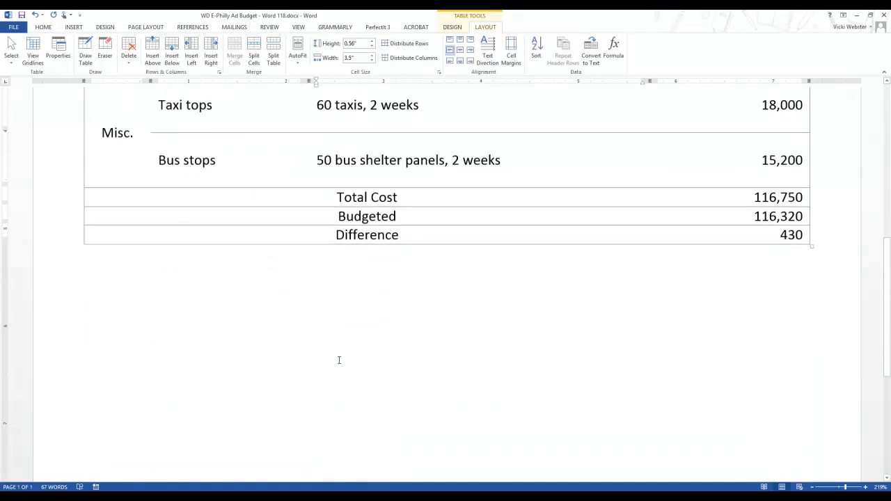
{"action": "left_click_drag", "start_coordinate": [318, 288], "coordinate": [413, 328]}
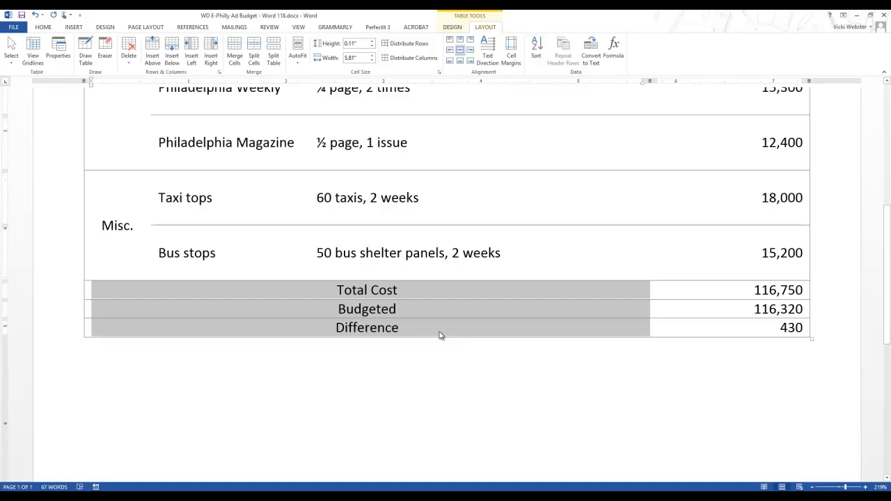
{"action": "left_click", "coordinate": [414, 322]}
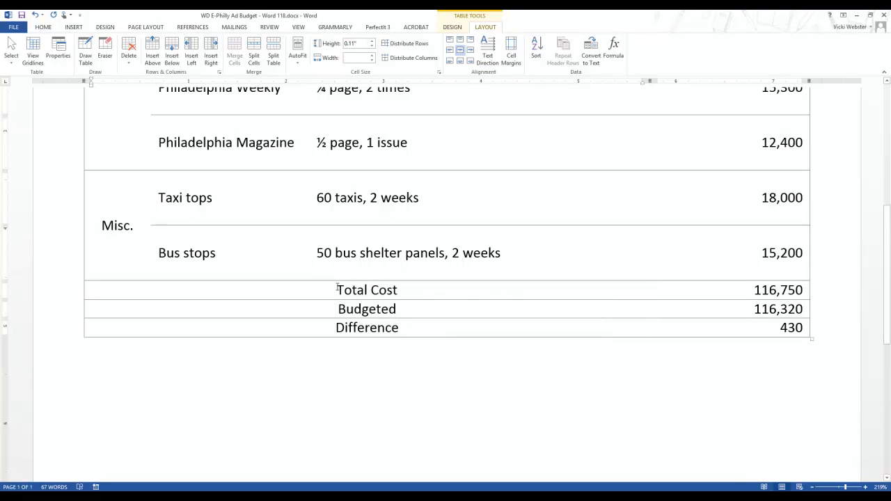
{"action": "left_click_drag", "start_coordinate": [337, 288], "coordinate": [427, 332]}
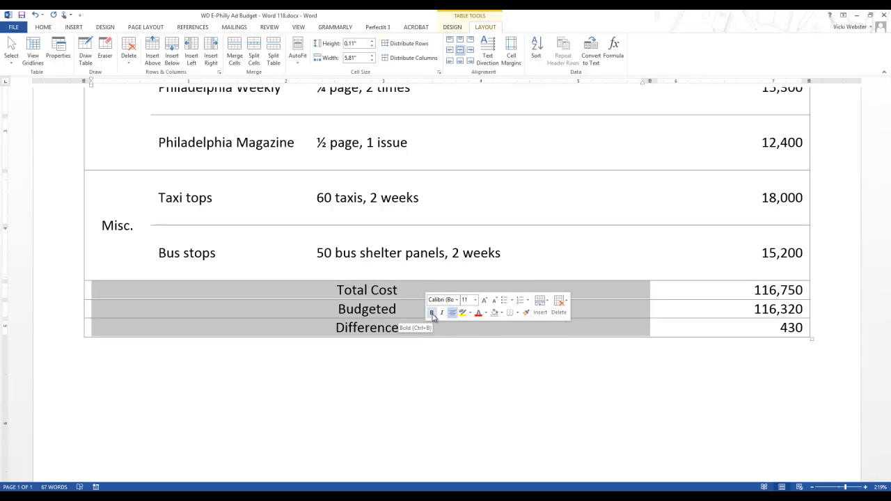
{"action": "left_click", "coordinate": [431, 313]}
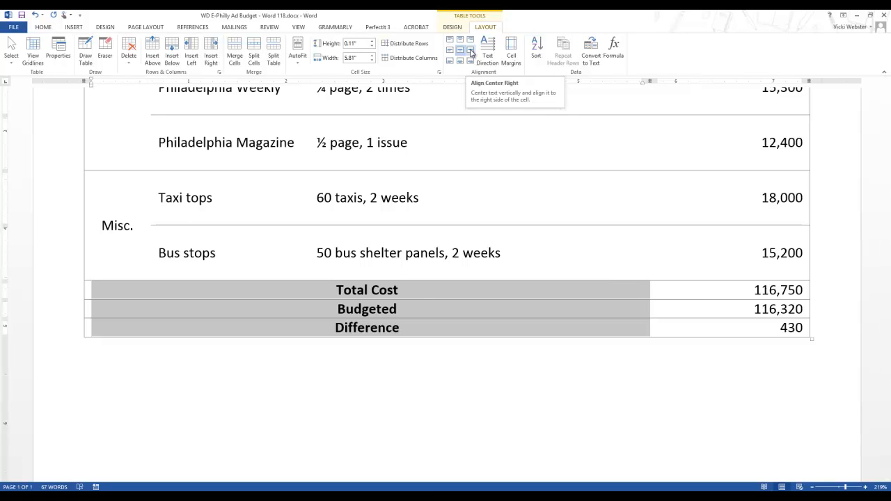
{"action": "left_click", "coordinate": [470, 53]}
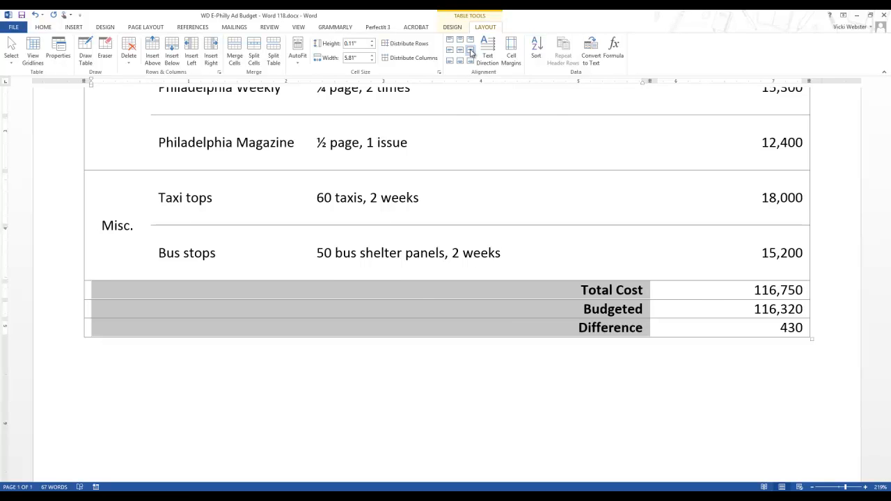
{"action": "left_click", "coordinate": [543, 328]}
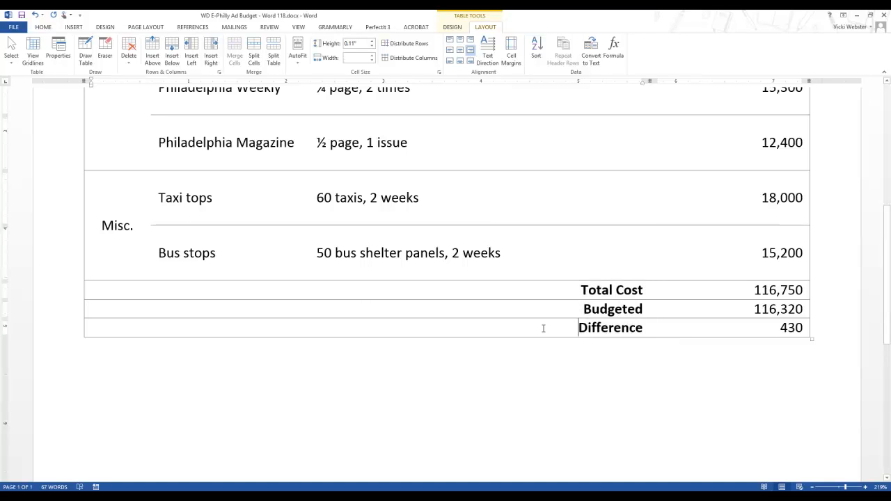
Center the header row text from Type through Cost horizontally in its cells
{"action": "scroll", "coordinate": [543, 328], "scroll_direction": "up", "scroll_amount": 1}
{"action": "scroll", "coordinate": [542, 327], "scroll_direction": "up", "scroll_amount": 6}
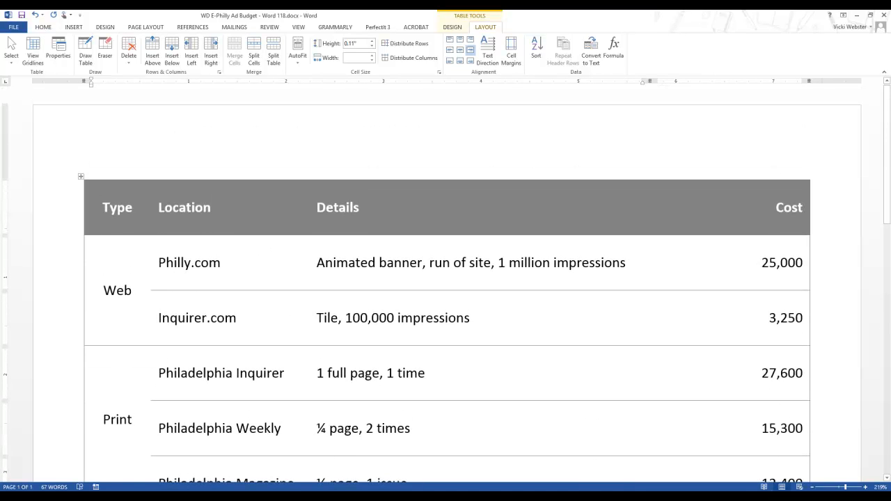
{"action": "left_click_drag", "start_coordinate": [97, 208], "coordinate": [487, 207]}
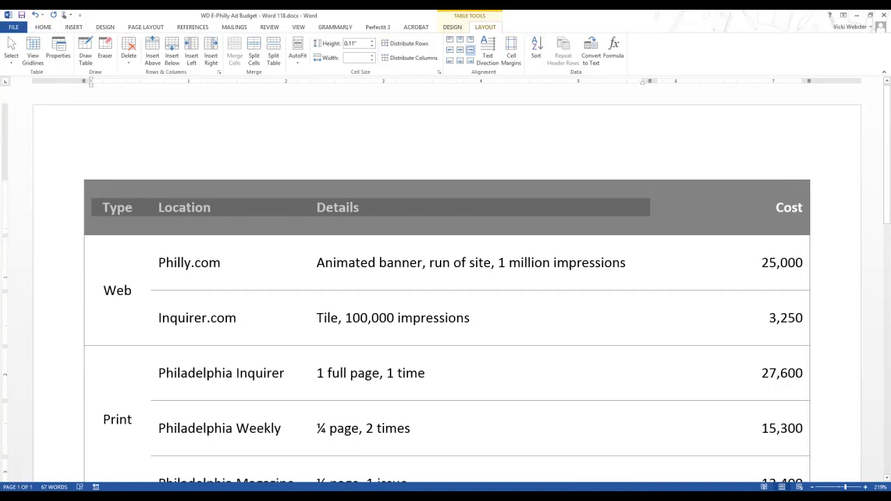
{"action": "left_click_drag", "start_coordinate": [647, 207], "coordinate": [828, 208]}
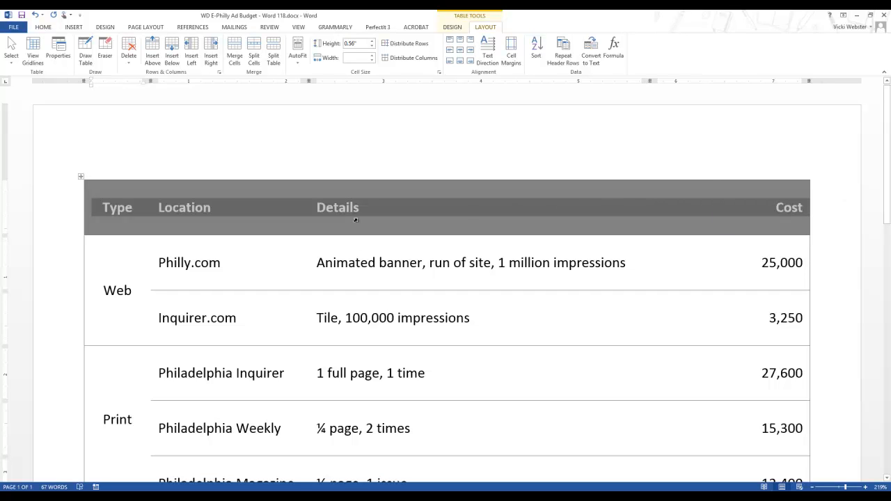
{"action": "left_click", "coordinate": [162, 242]}
{"action": "left_click_drag", "start_coordinate": [97, 207], "coordinate": [743, 208]}
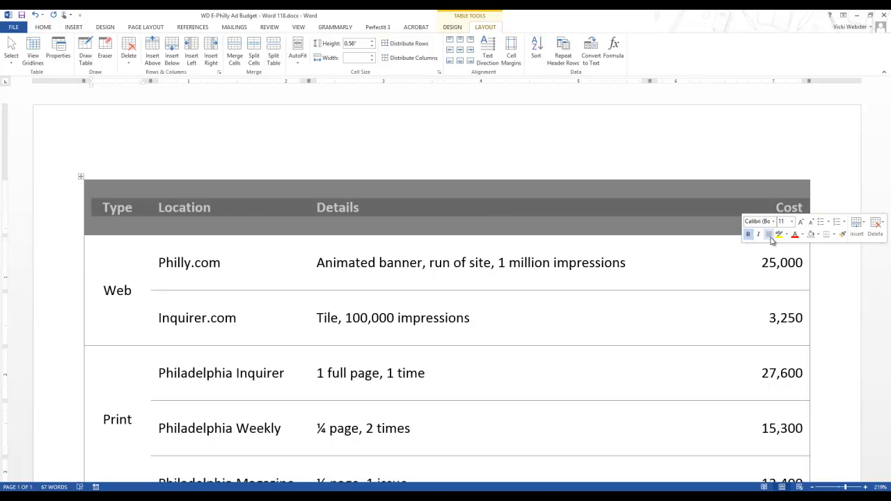
{"action": "left_click", "coordinate": [771, 238]}
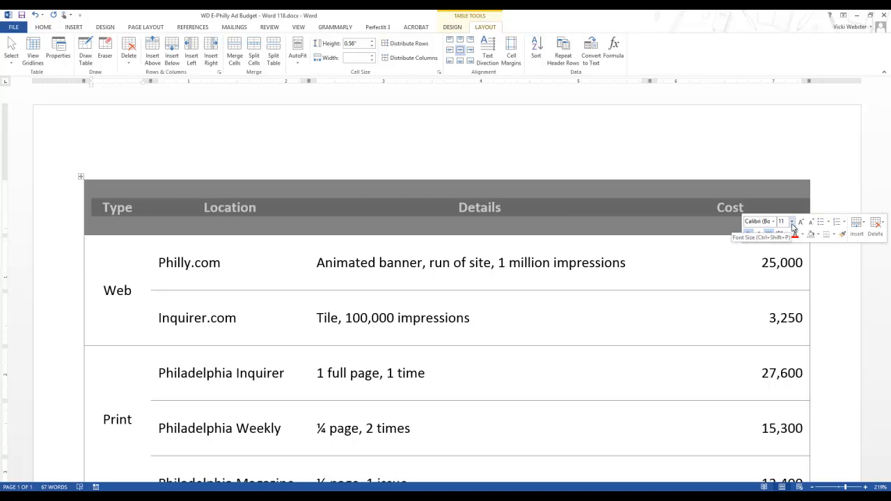
Set the header row's font size to 14 and review the whole table
{"action": "left_click", "coordinate": [791, 222]}
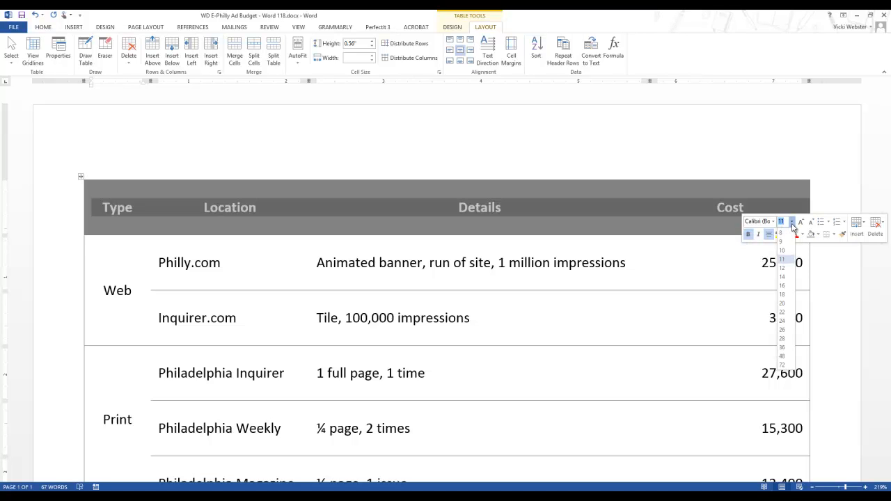
{"action": "left_click", "coordinate": [783, 277]}
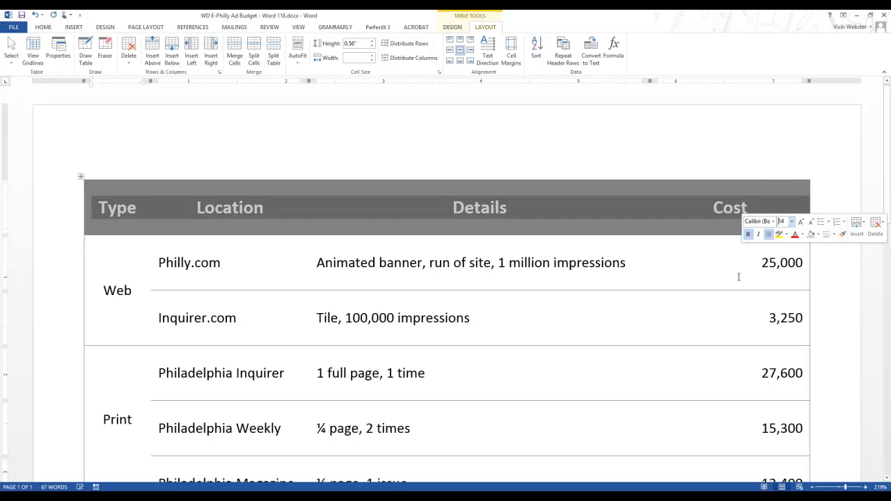
{"action": "left_click", "coordinate": [664, 276]}
{"action": "scroll", "coordinate": [663, 276], "scroll_direction": "down", "scroll_amount": 3}
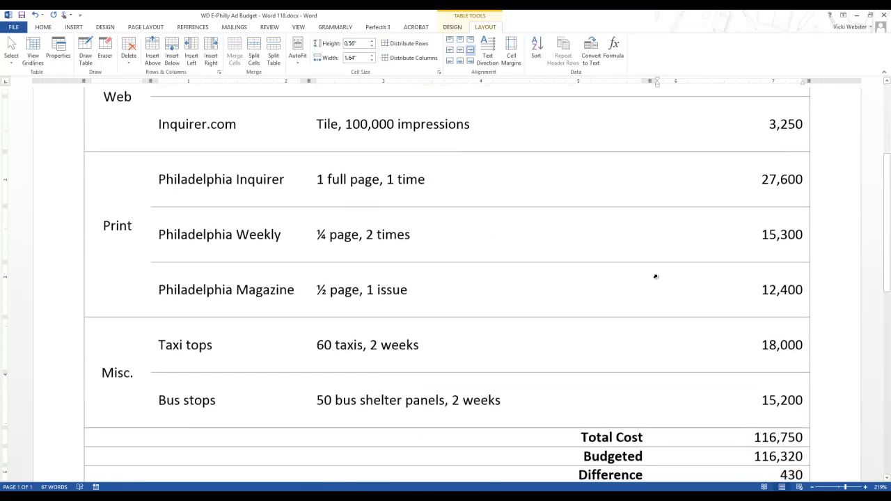
{"action": "scroll", "coordinate": [657, 277], "scroll_direction": "up", "scroll_amount": 1}
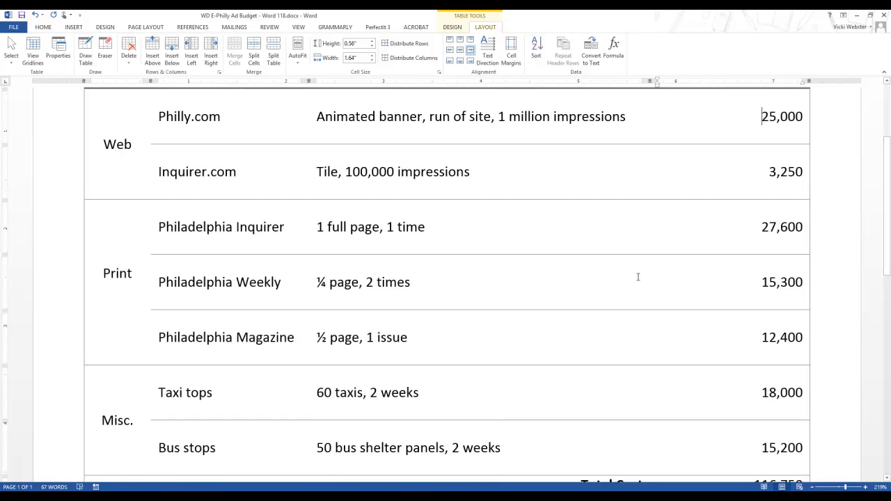
{"action": "scroll", "coordinate": [642, 271], "scroll_direction": "up", "scroll_amount": 3}
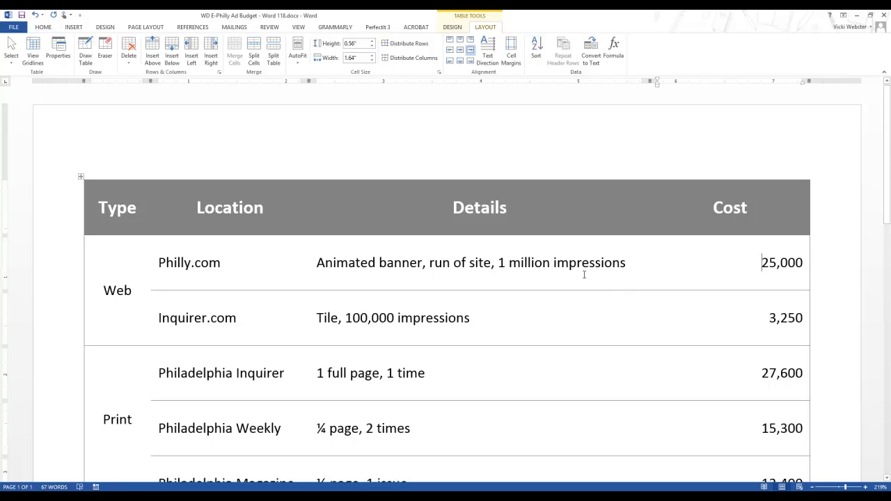